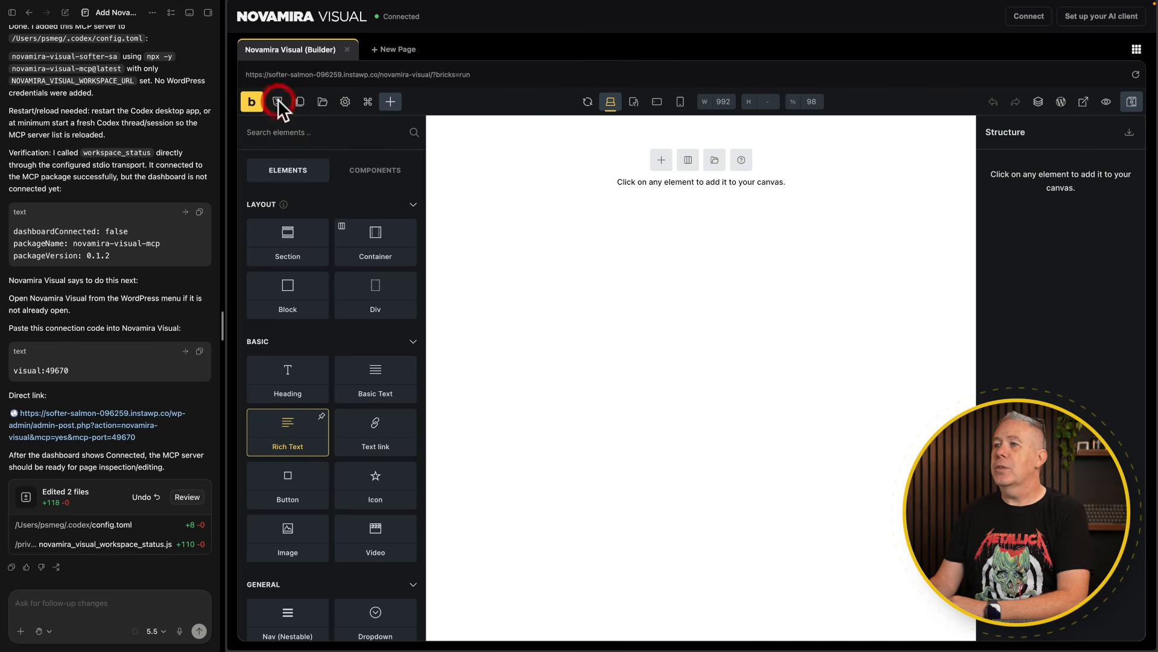
# Review the site's colors, classes, theme styles and variables in the Style Manager and close it.
pyautogui.click(278, 100)
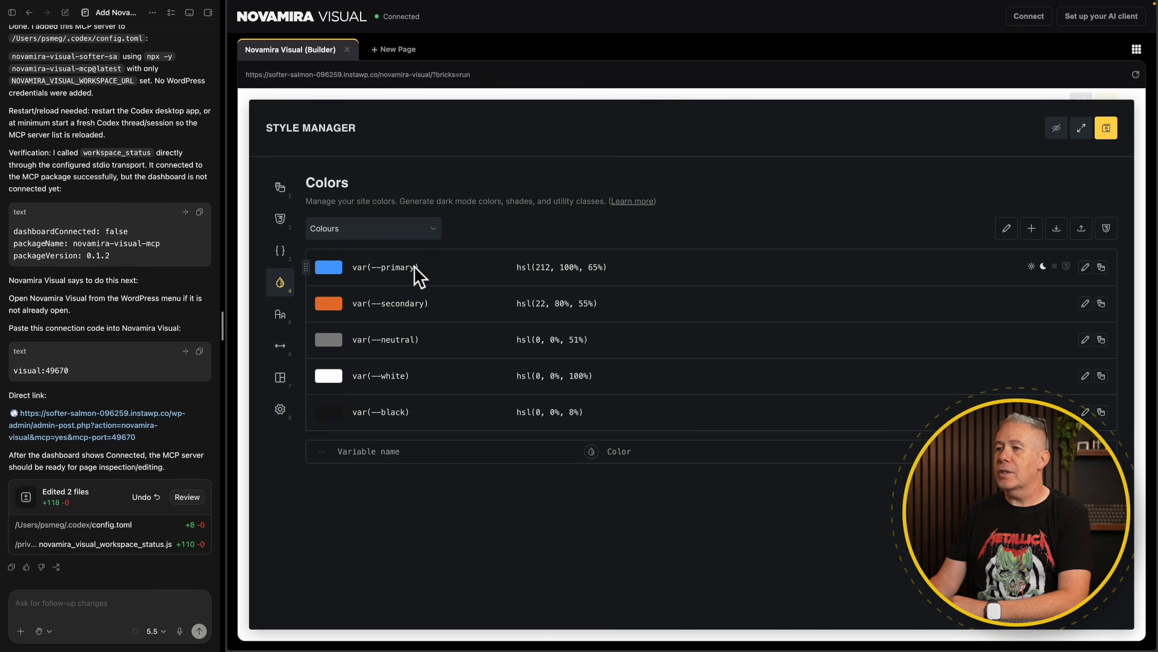
pyautogui.click(280, 221)
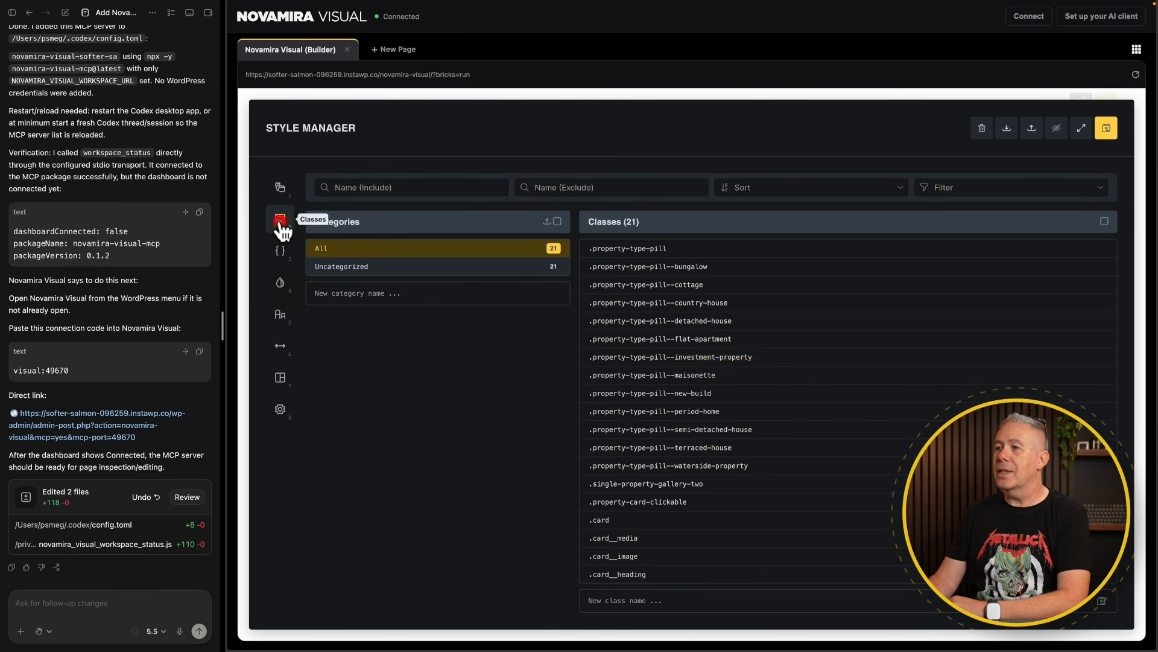
pyautogui.click(280, 188)
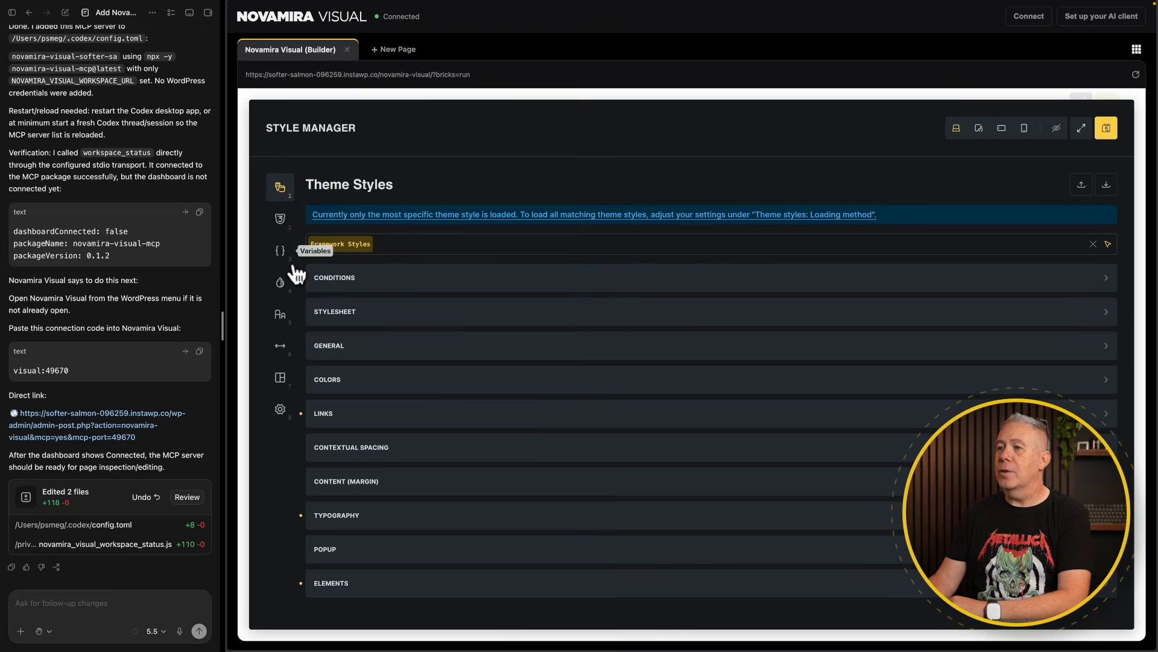
pyautogui.click(281, 252)
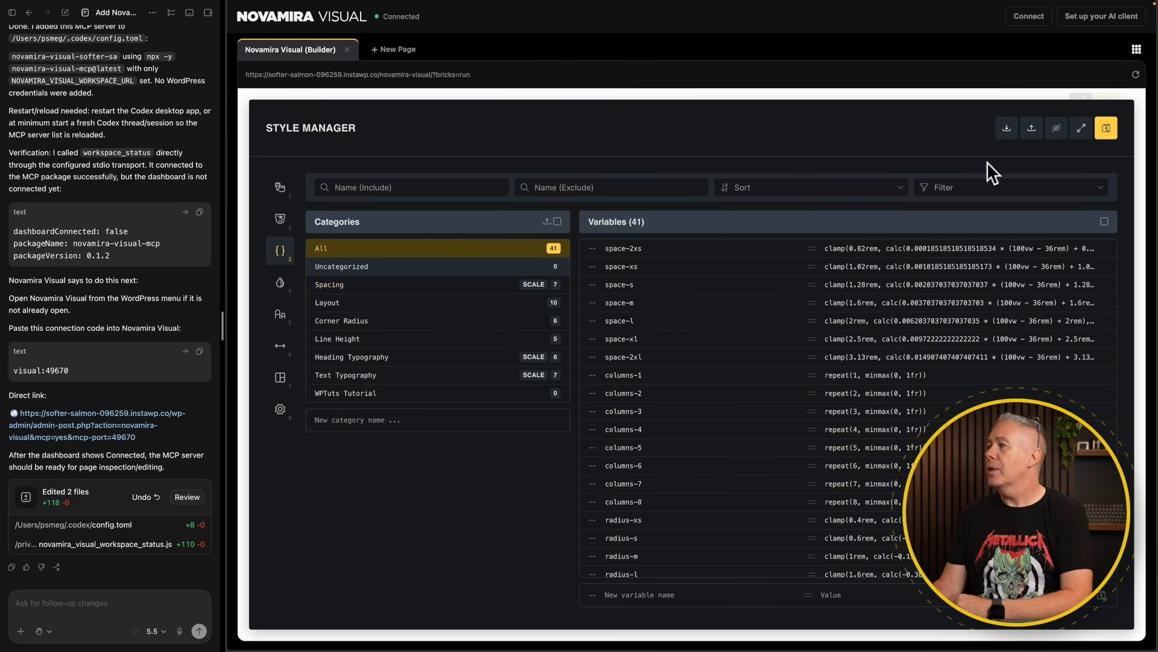
pyautogui.click(1056, 128)
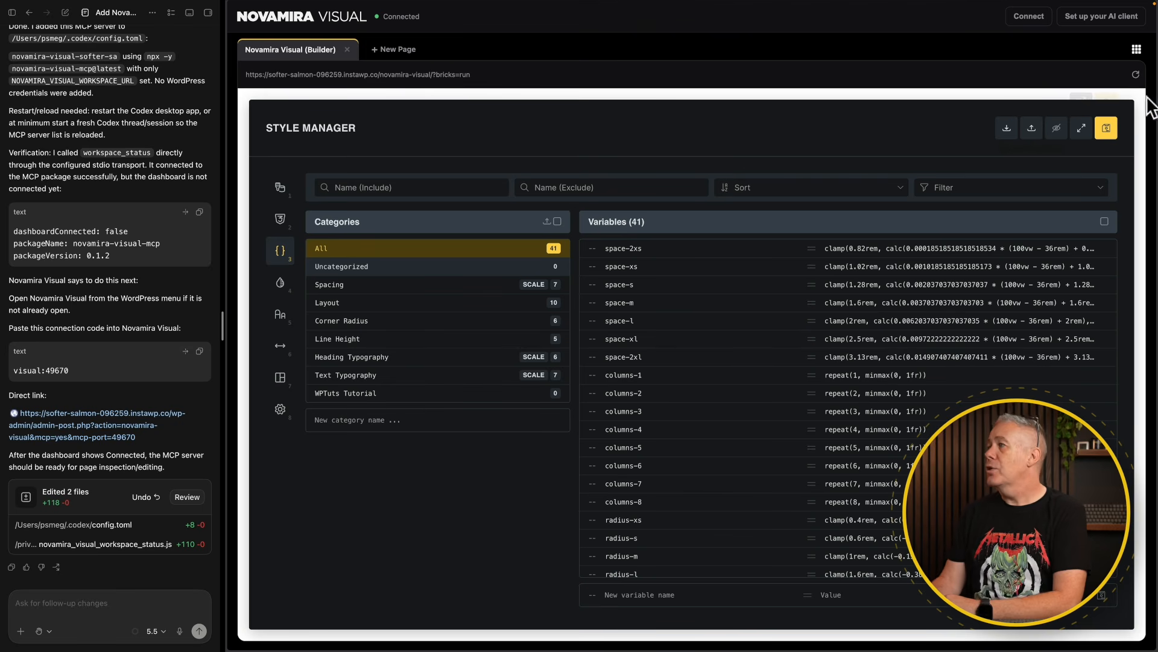
pyautogui.press('Escape')
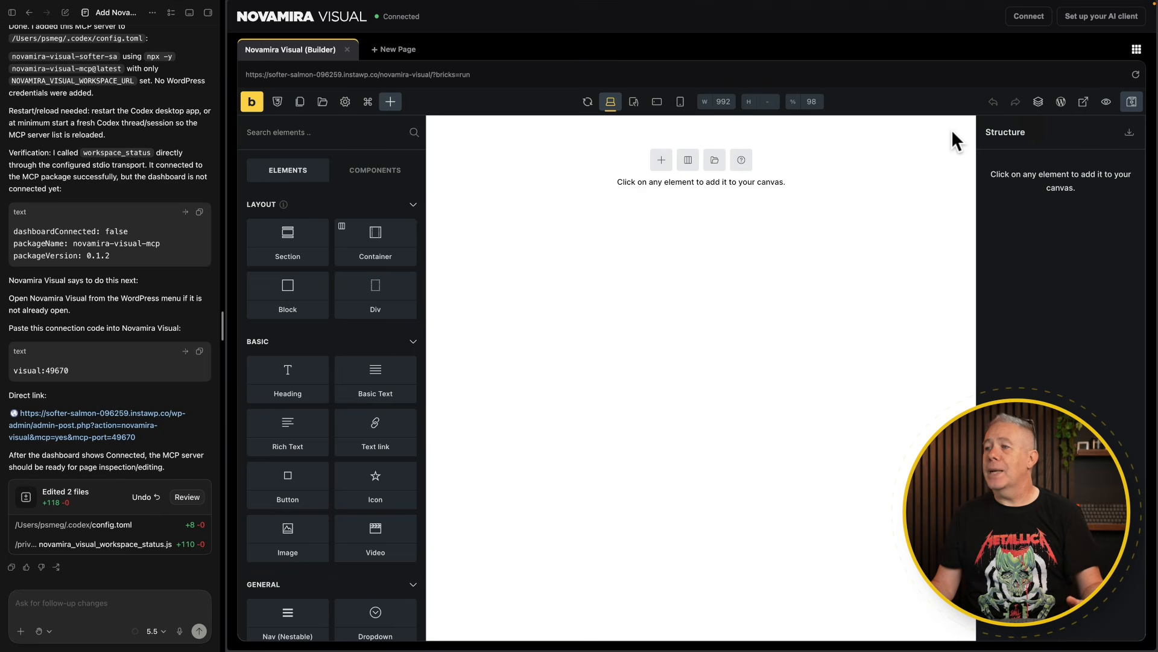
# Send the AI agent the design prompt specifying primary and outlined buttons, a Pexels abstract architecture image, Bricks CSS variables and DESIGN.md rules.
pyautogui.click(61, 606)
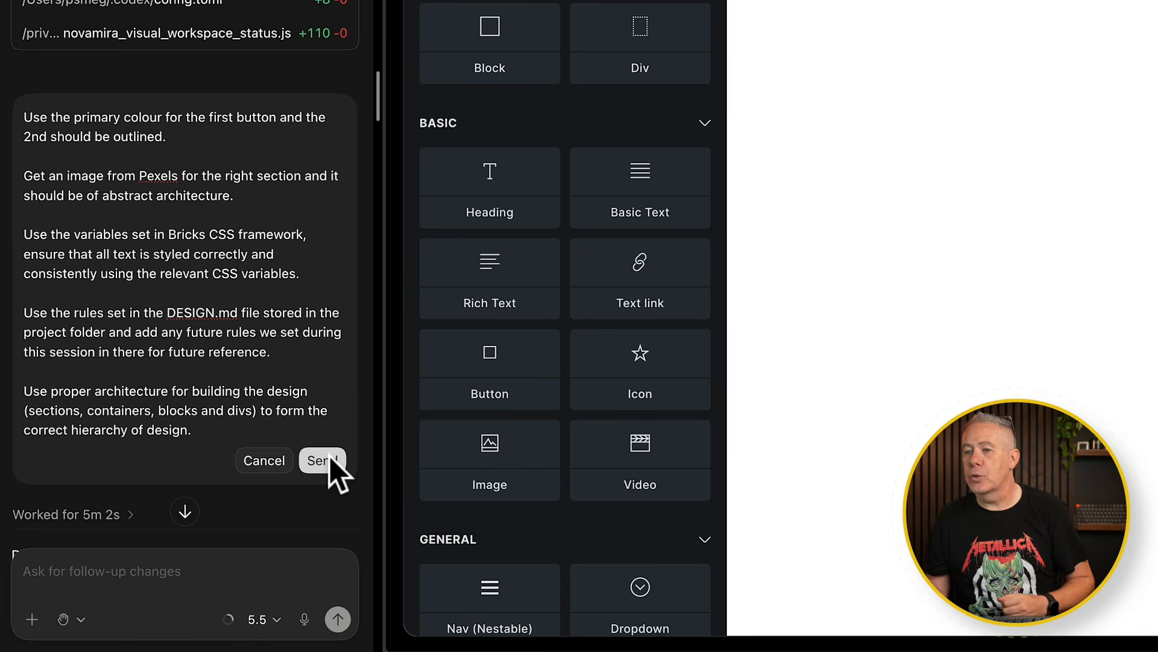
pyautogui.click(329, 460)
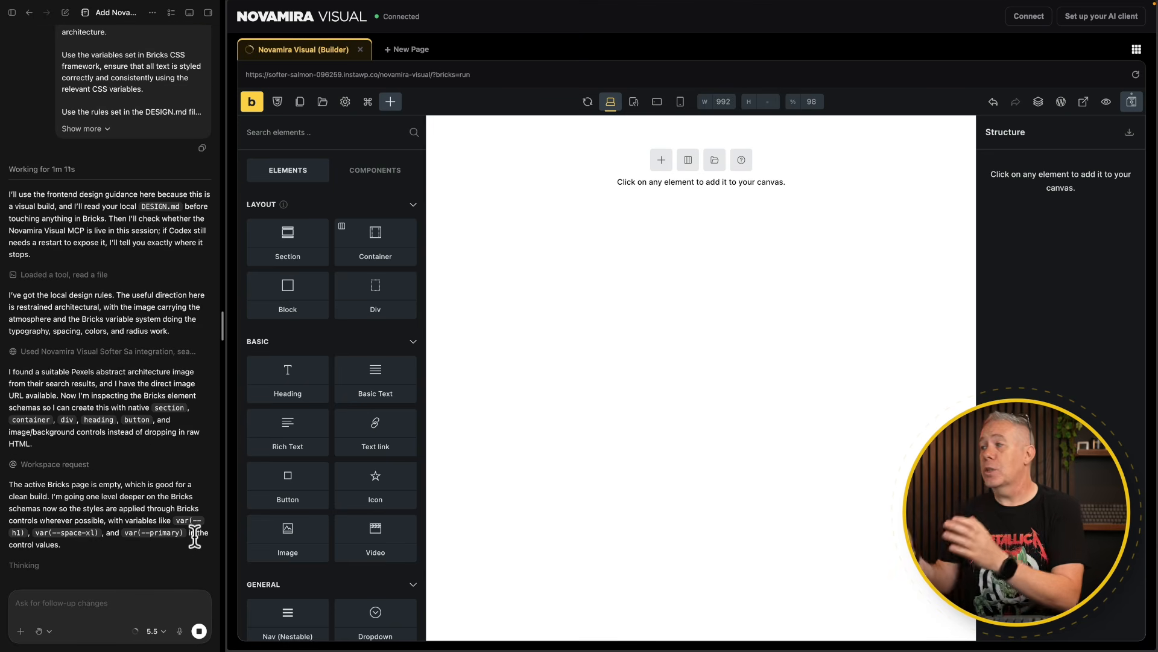
pyautogui.press('Return')
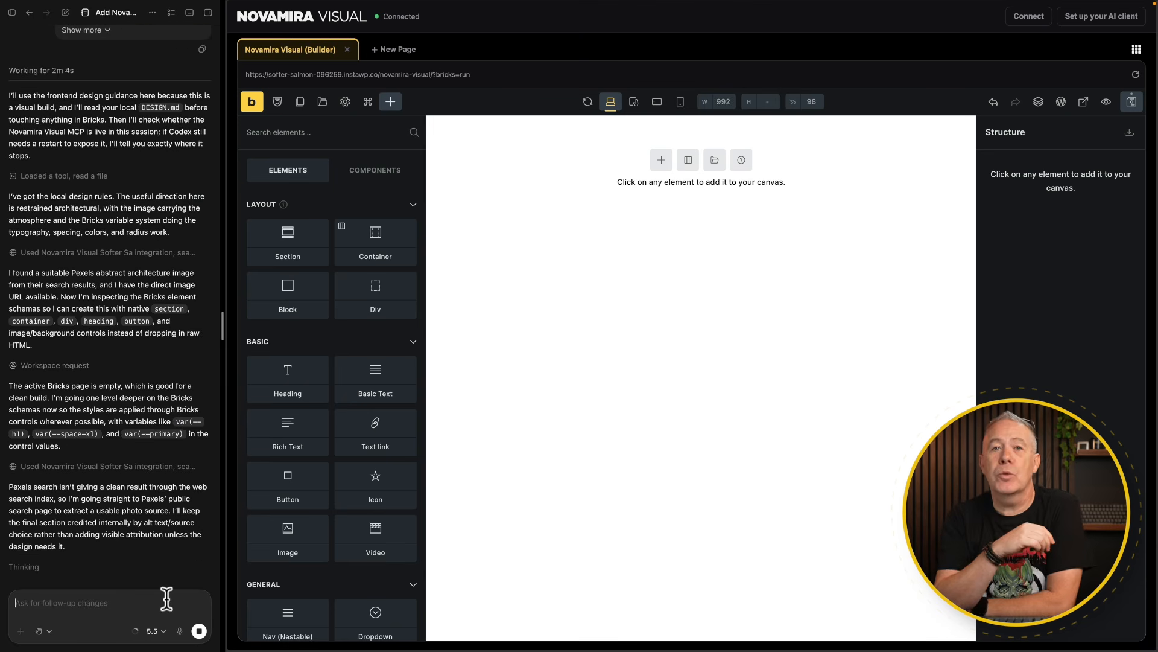
pyautogui.press('Return')
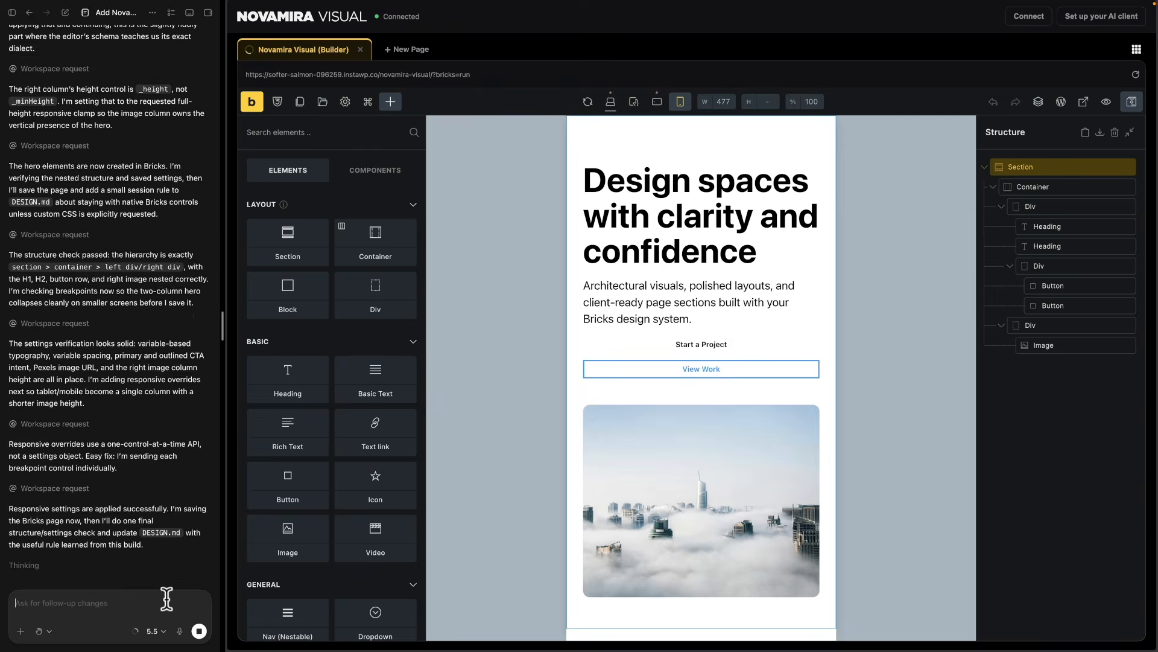
pyautogui.click(166, 598)
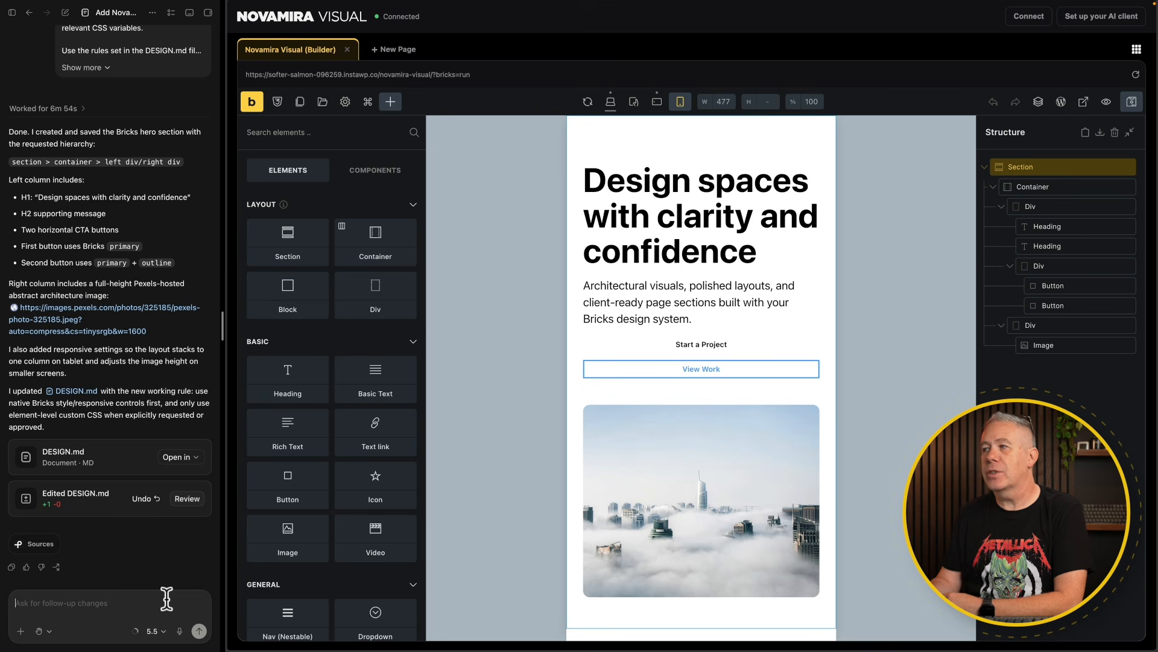
# Preview the hero section at the desktop, tablet portrait, mobile landscape and mobile portrait breakpoints, ending on desktop.
pyautogui.click(610, 101)
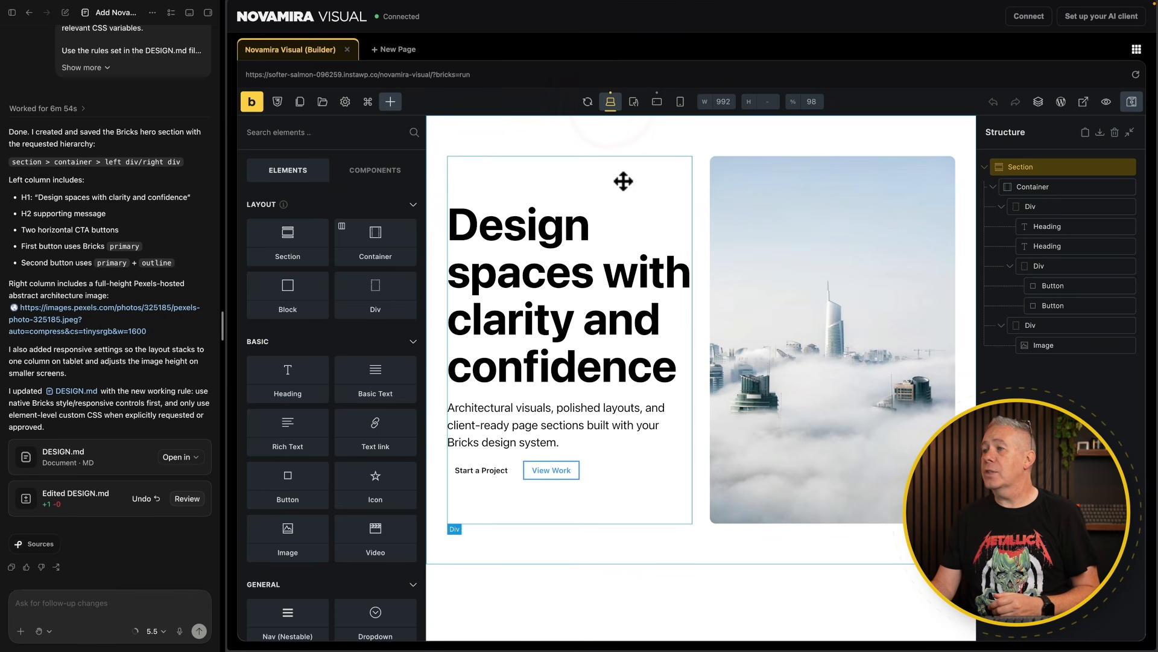
pyautogui.click(633, 102)
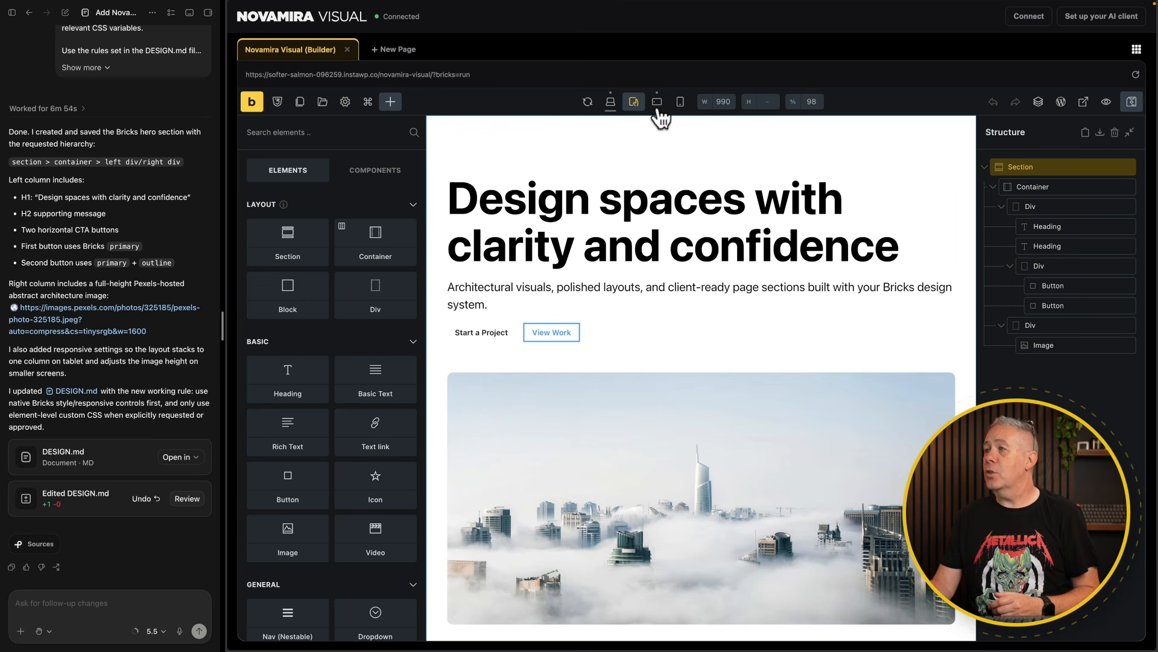
pyautogui.click(657, 101)
pyautogui.click(680, 101)
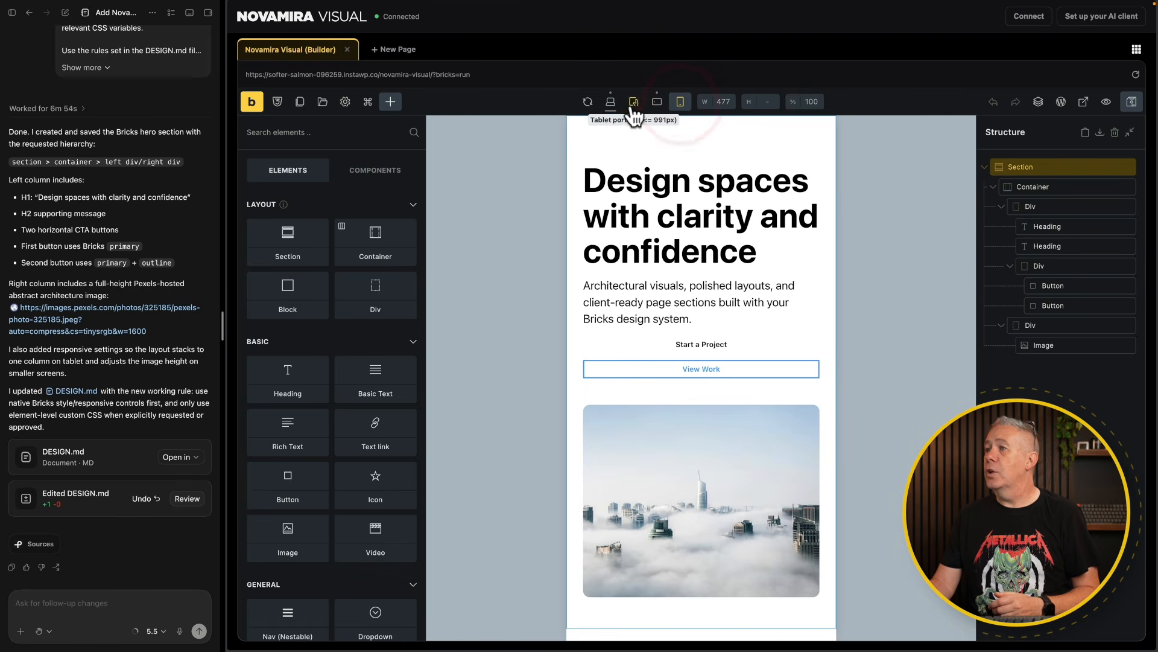
pyautogui.click(611, 101)
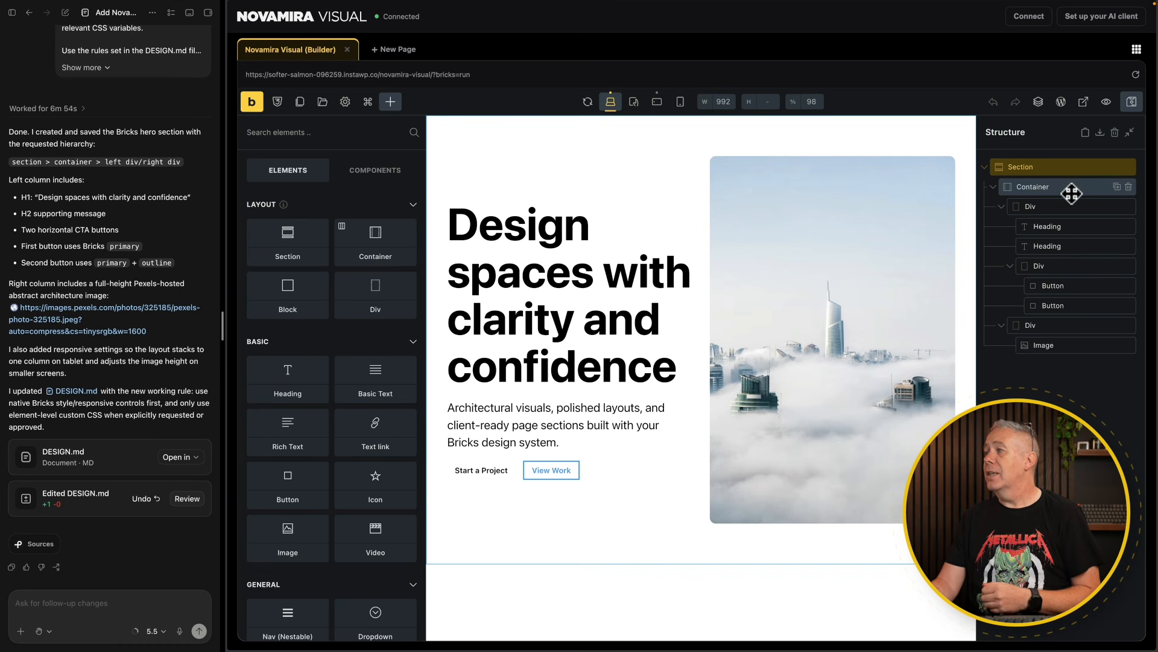
# Examine the HTML tags and typography settings of both hero headings and select the div that holds the buttons.
pyautogui.click(1063, 226)
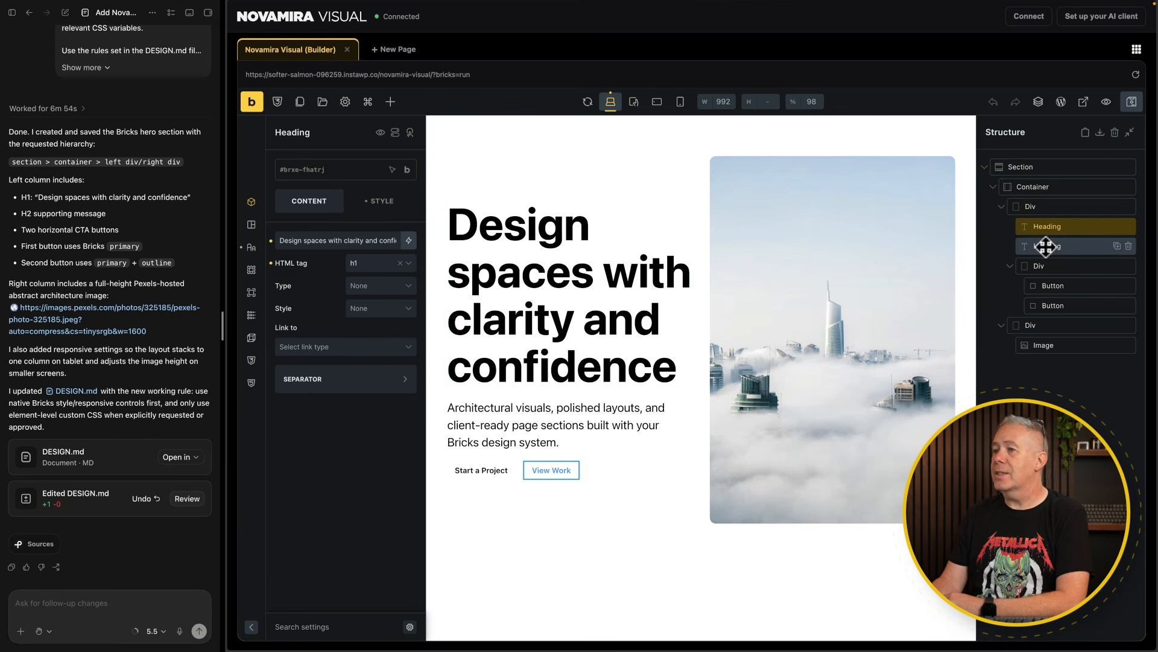
pyautogui.click(1023, 245)
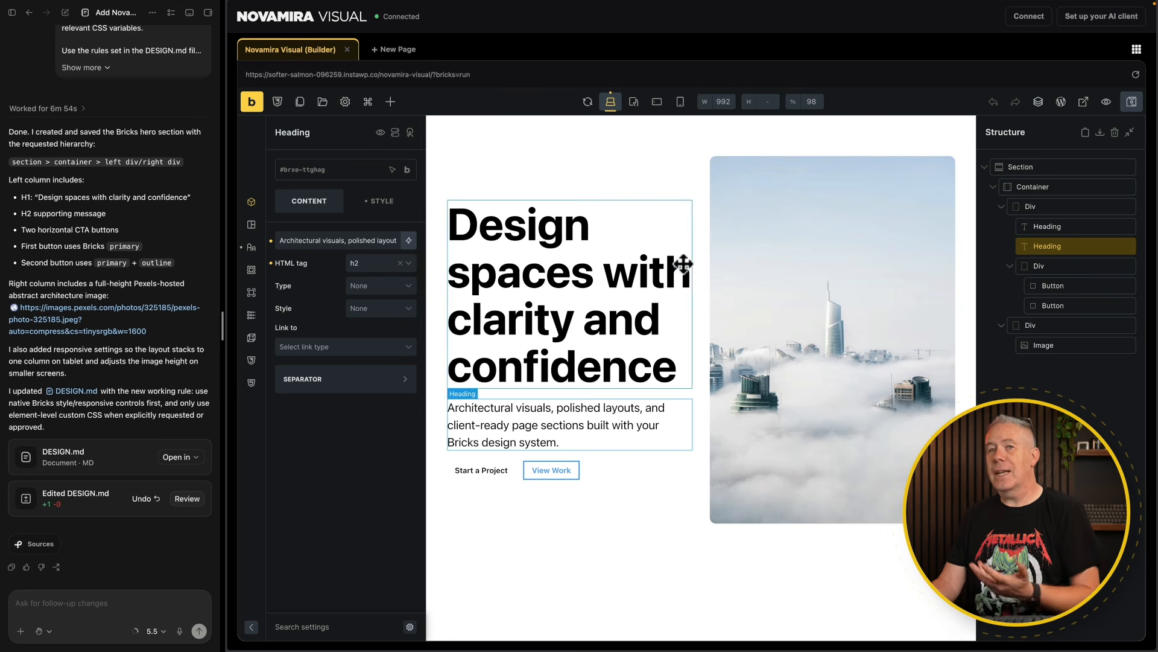
pyautogui.click(1051, 230)
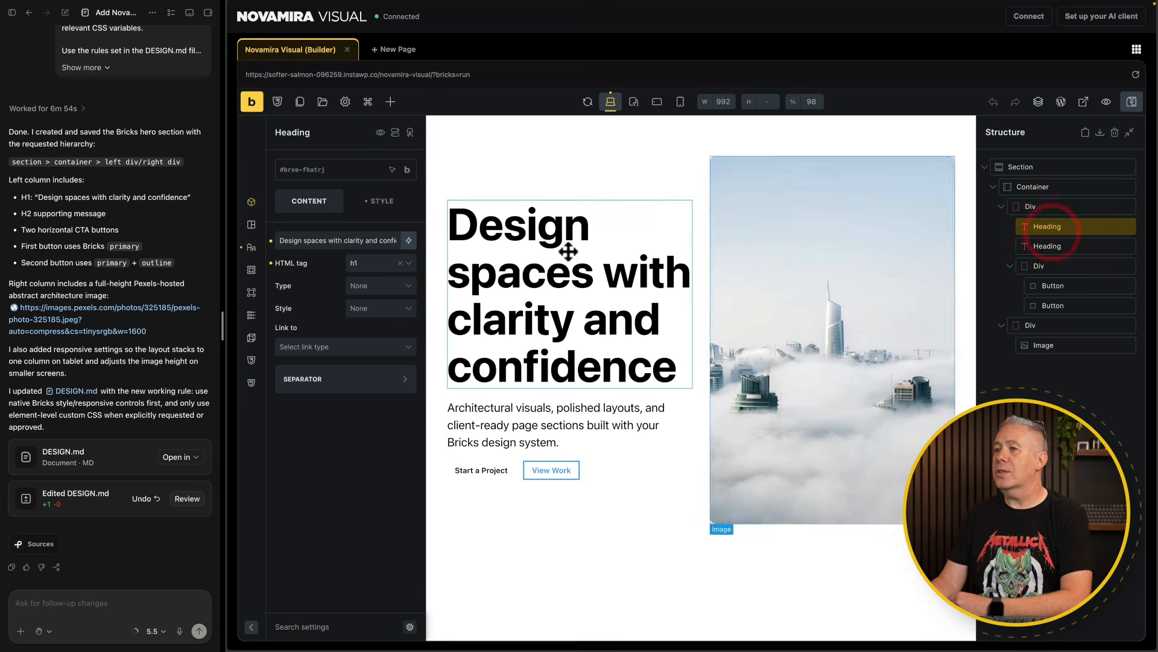
pyautogui.click(385, 205)
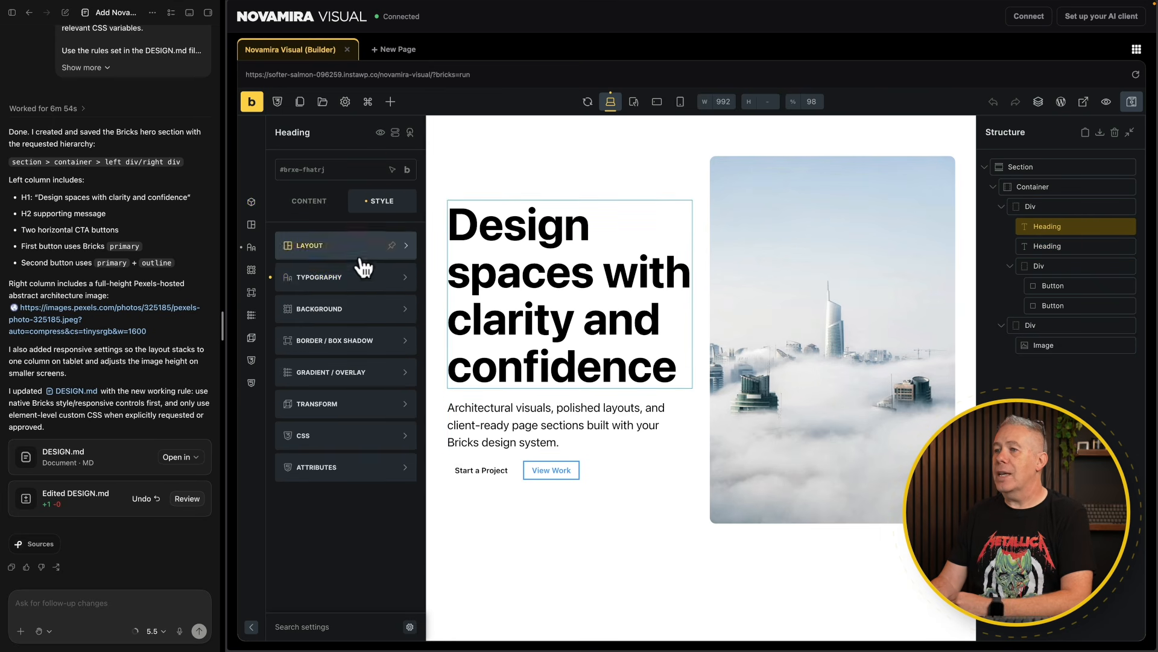
pyautogui.click(355, 276)
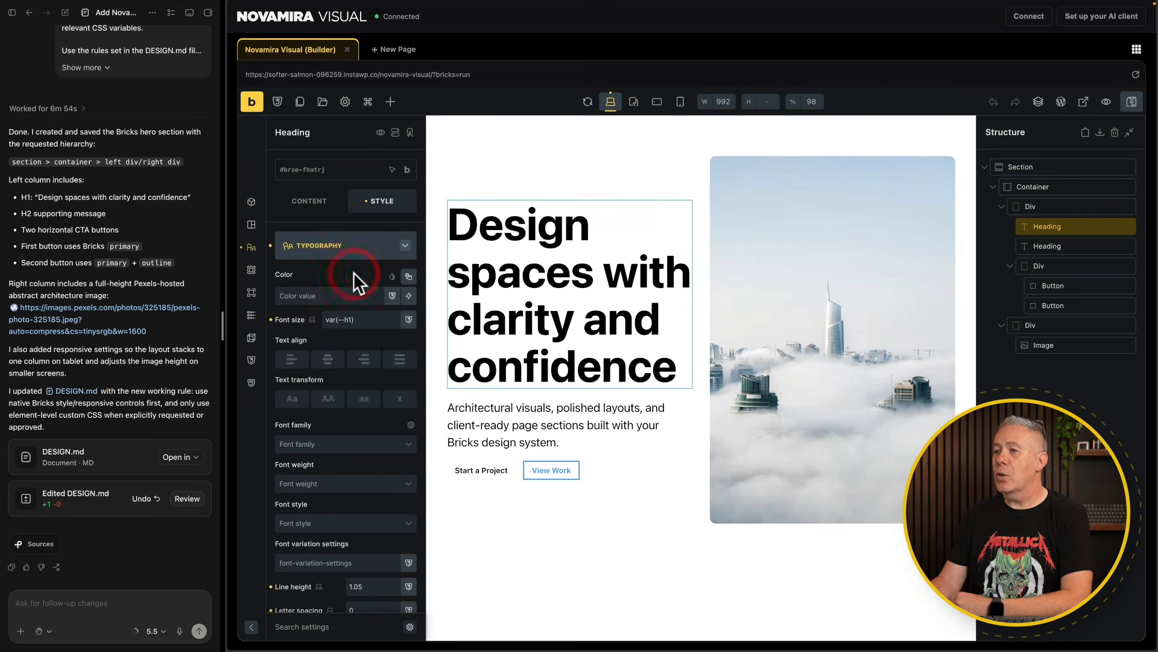
pyautogui.click(364, 320)
pyautogui.click(1045, 251)
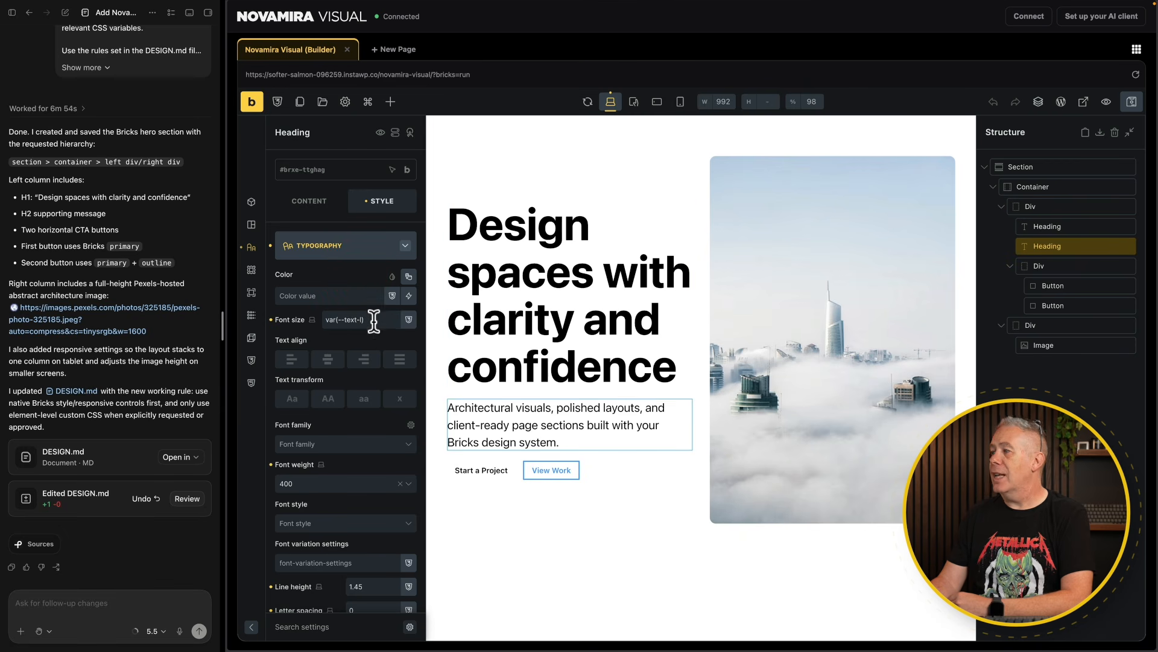
pyautogui.click(1055, 228)
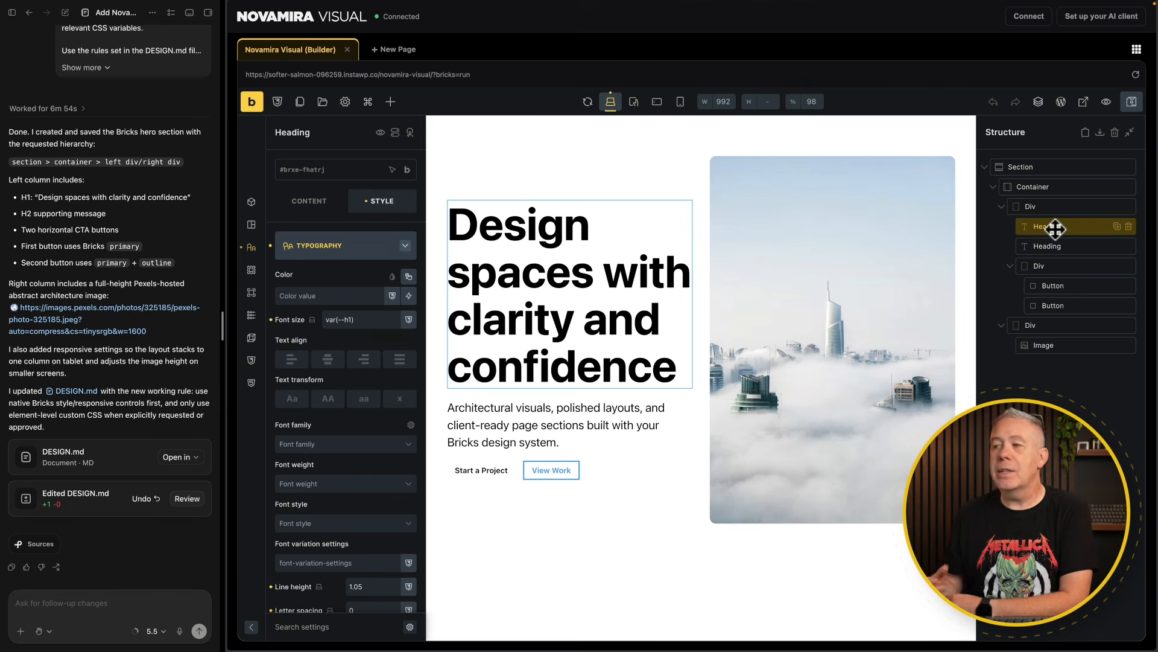
pyautogui.click(1059, 270)
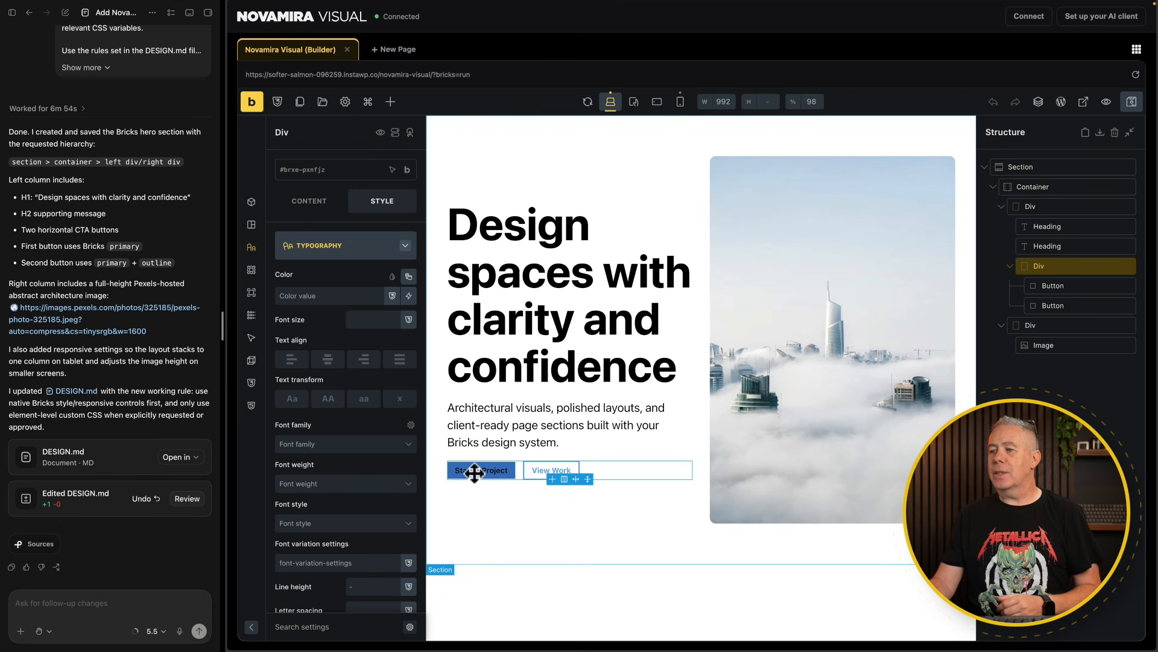
# Ask the AI agent to use the primary color variable for the first button's background and the radius-m variable for both buttons' 4 corners.
pyautogui.click(48, 599)
pyautogui.write('The first')
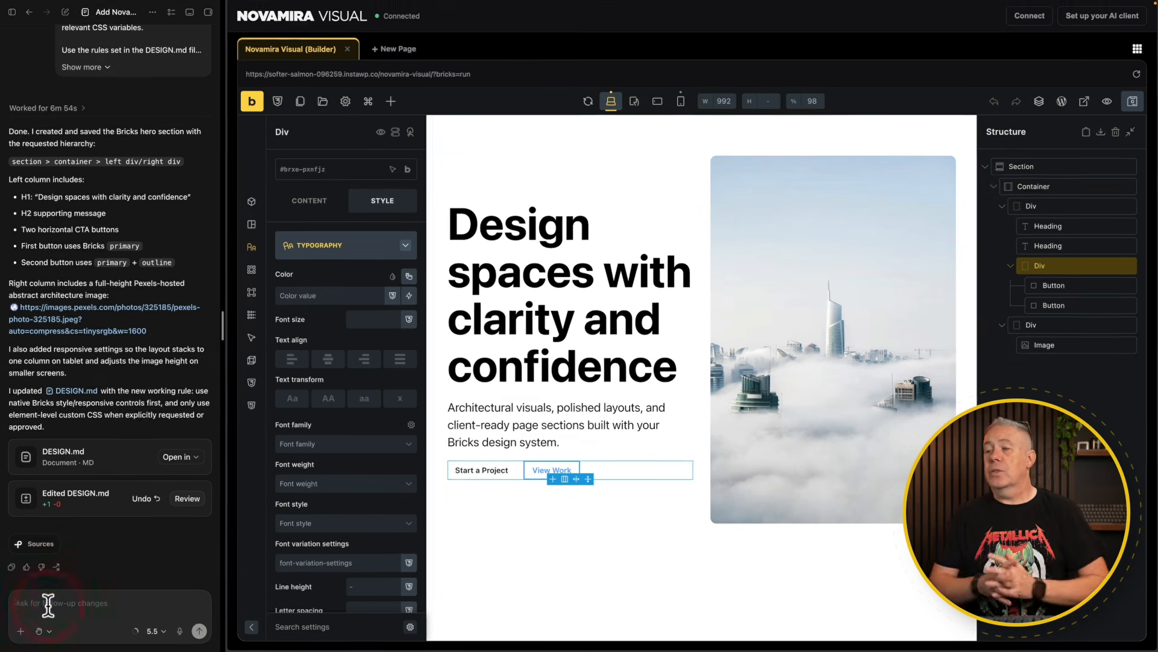
pyautogui.write(' button should use the primary cvariable')
pyautogui.click(262, 570)
pyautogui.write('colour')
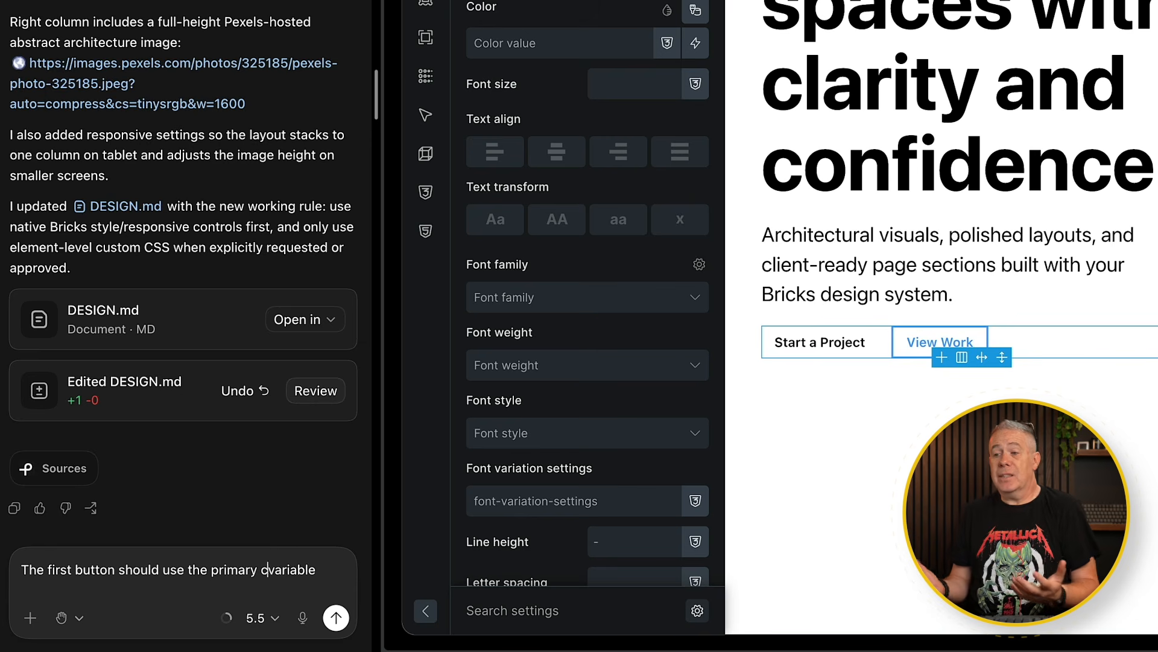
pyautogui.press('Left')
pyautogui.press('Left')
pyautogui.press('BackSpace')
pyautogui.press('End')
pyautogui.write("for it's background and bo")
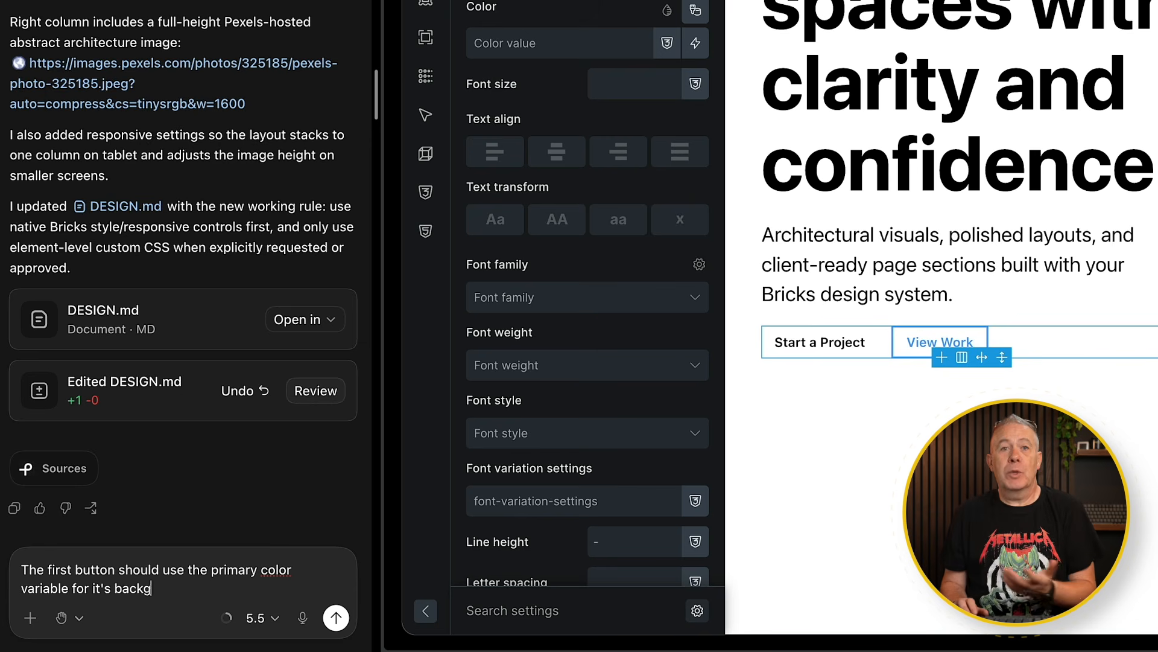
pyautogui.write('th buttons need to use the')
pyautogui.write(' medi')
pyautogui.press('BackSpace')
pyautogui.press('BackSpace')
pyautogui.press('BackSpace')
pyautogui.press('BackSpace')
pyautogui.write('radius-m variable for')
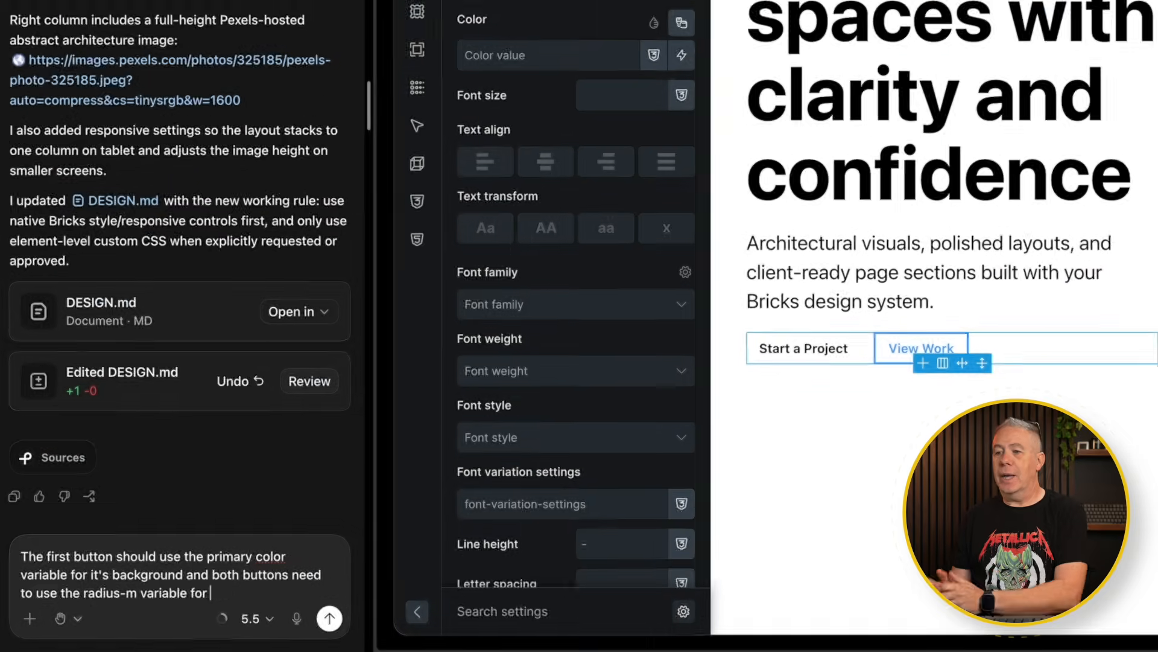
pyautogui.write(' the 4 4 corners.')
pyautogui.press('Return')
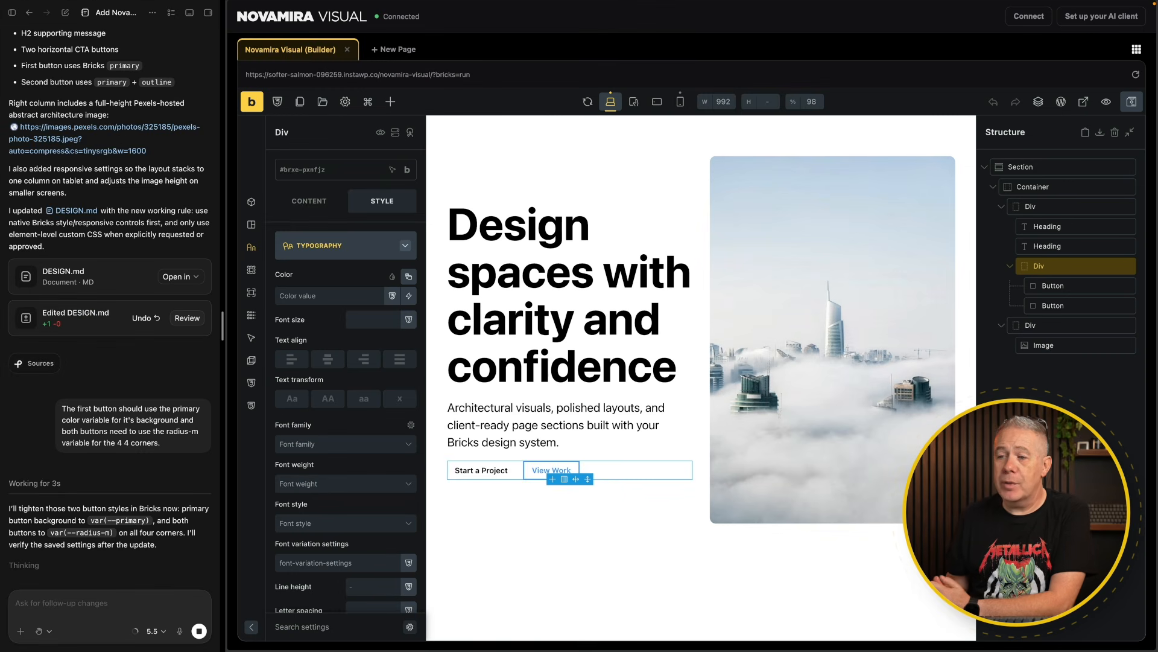